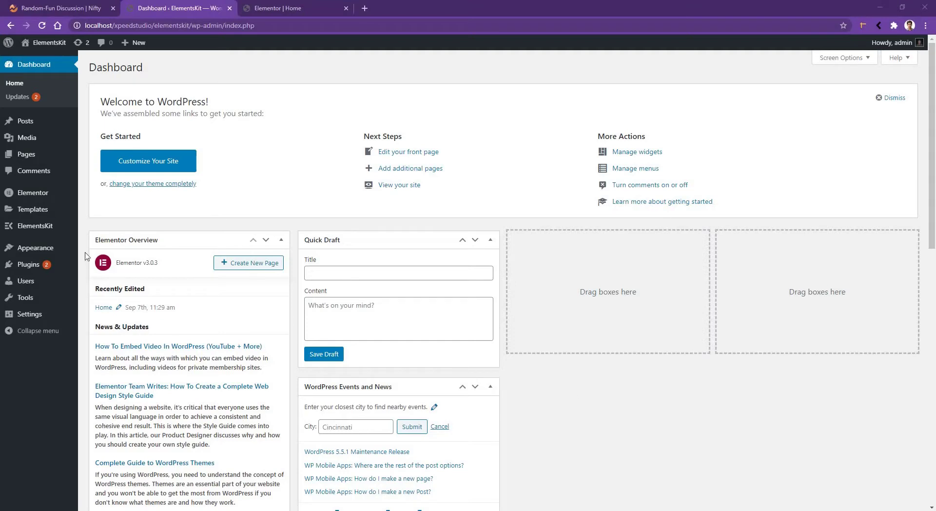
# Switch the Yelp widget on in ElementsKit's Elements list and save the changes
pyautogui.click(35, 226)
pyautogui.click(204, 177)
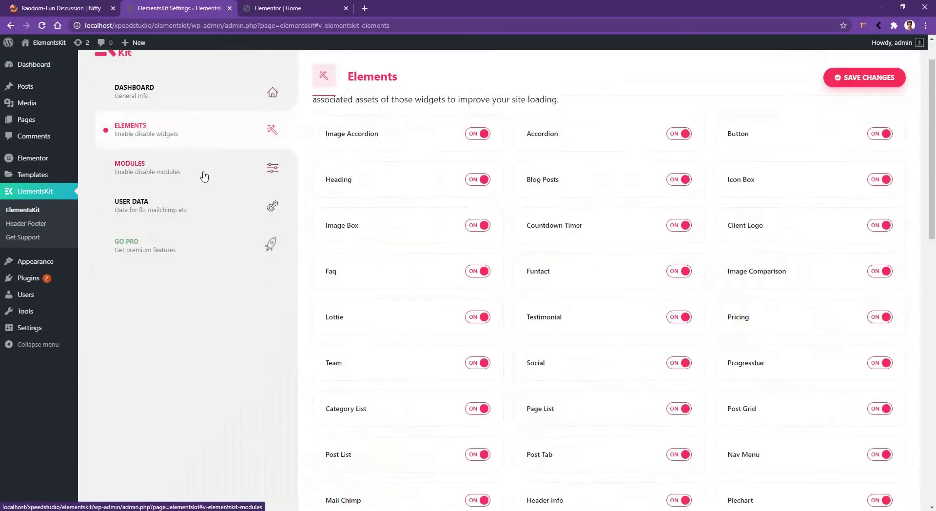
pyautogui.scroll(-15, 520, 257)
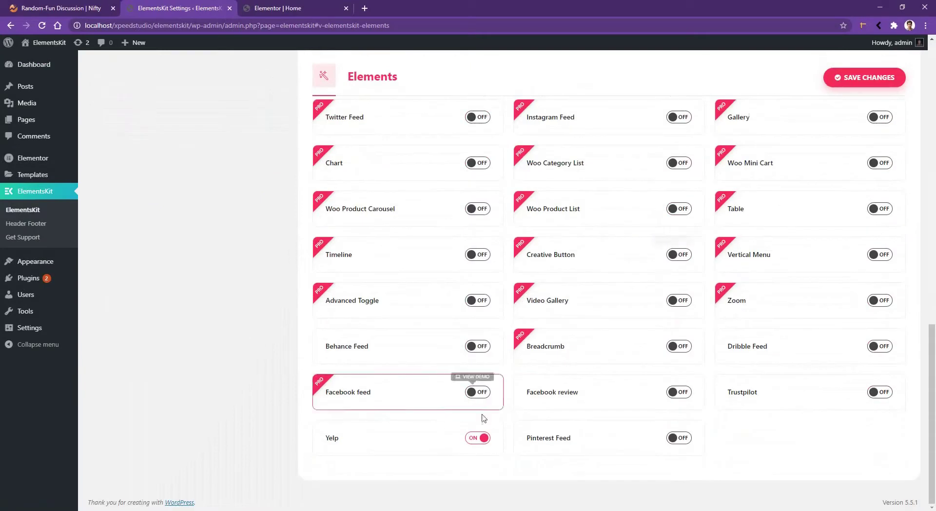
pyautogui.click(477, 439)
pyautogui.click(477, 441)
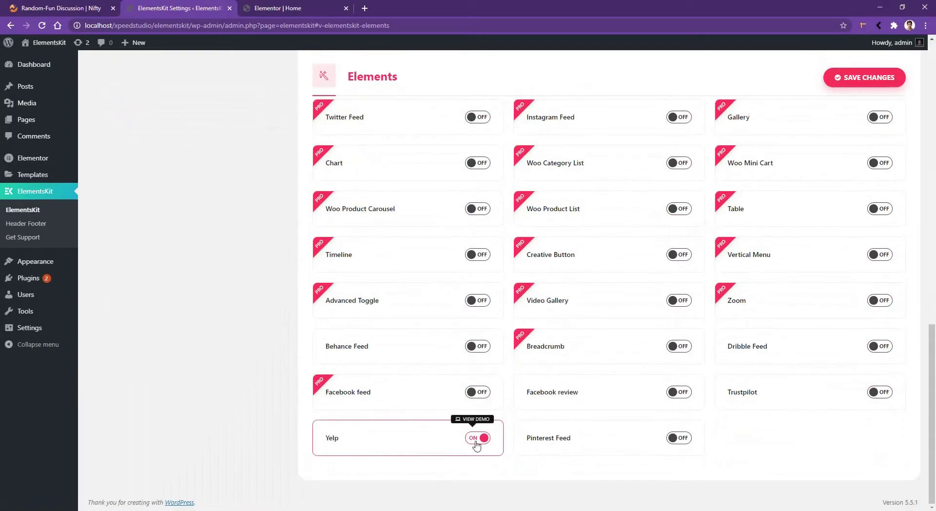
pyautogui.click(858, 78)
pyautogui.scroll(20, 338, 319)
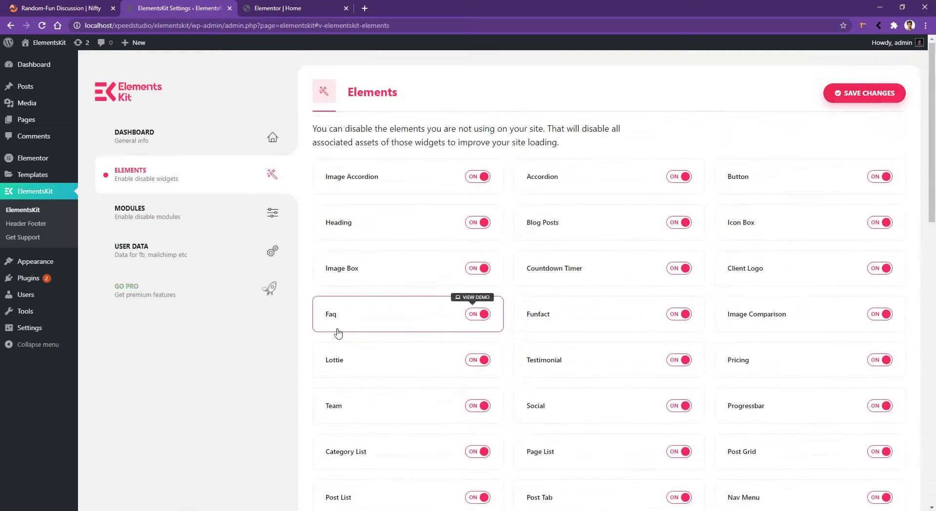
# Paste 'beretta-pop-up-san-francisco-2' into the Yelp Page field under User Data's Yelp Settings
pyautogui.click(204, 261)
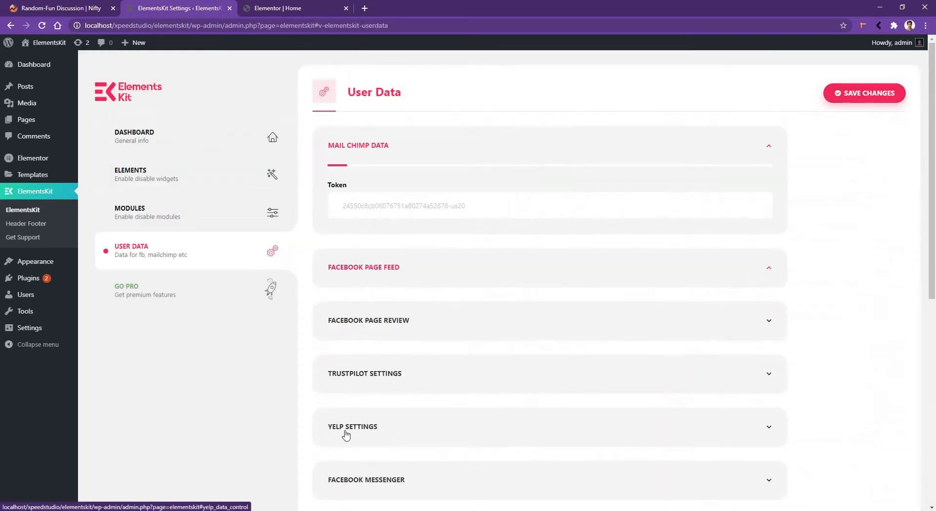
pyautogui.click(346, 427)
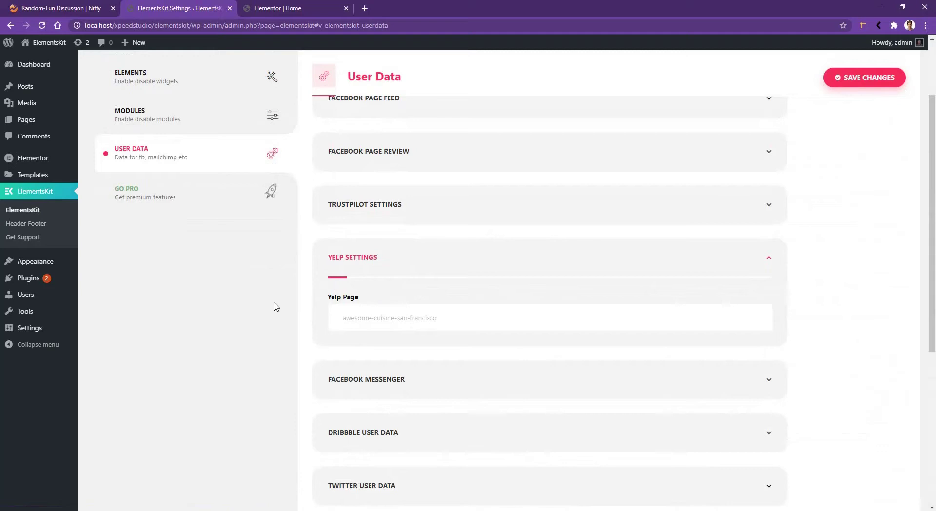
pyautogui.click(436, 314)
pyautogui.write('beretta-pop-up-san-francisco-2')
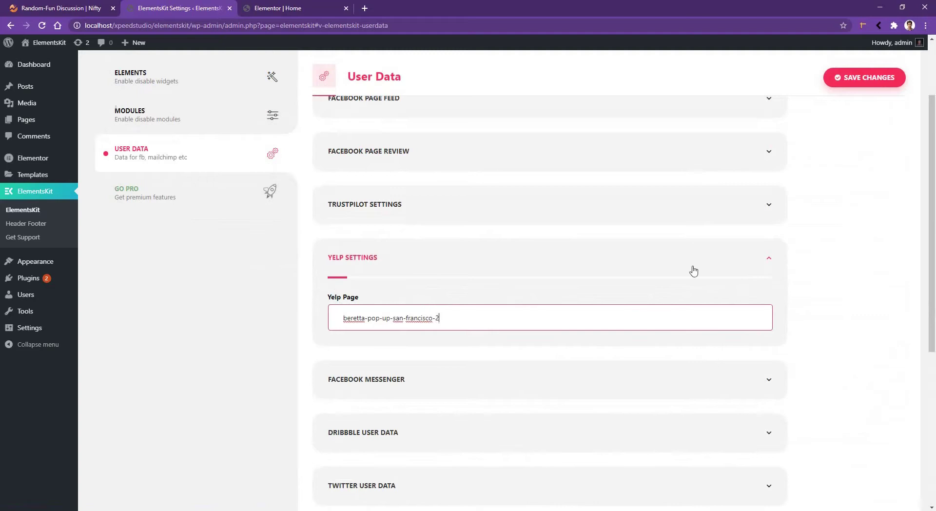
# In the Home page editor, search widgets for 'yelp' and drop the Yelp widget into the empty section
pyautogui.click(290, 9)
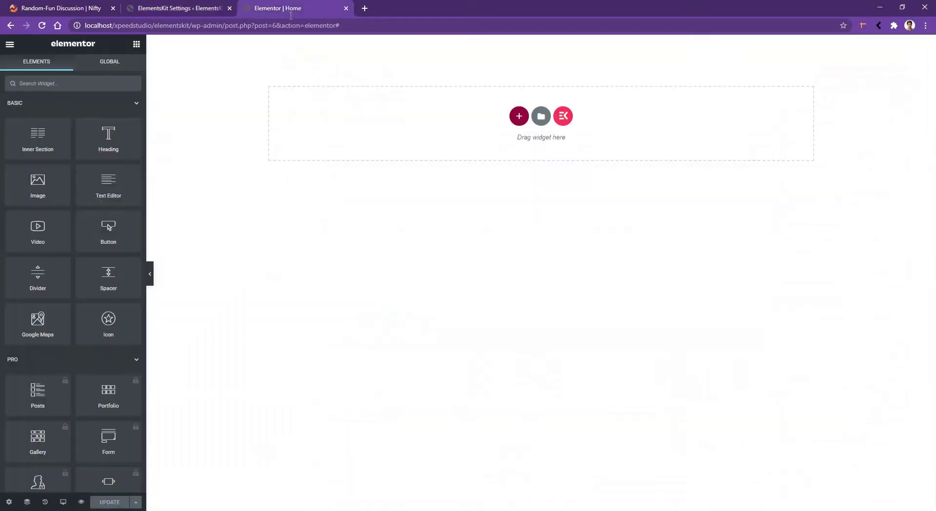
pyautogui.write('yelp')
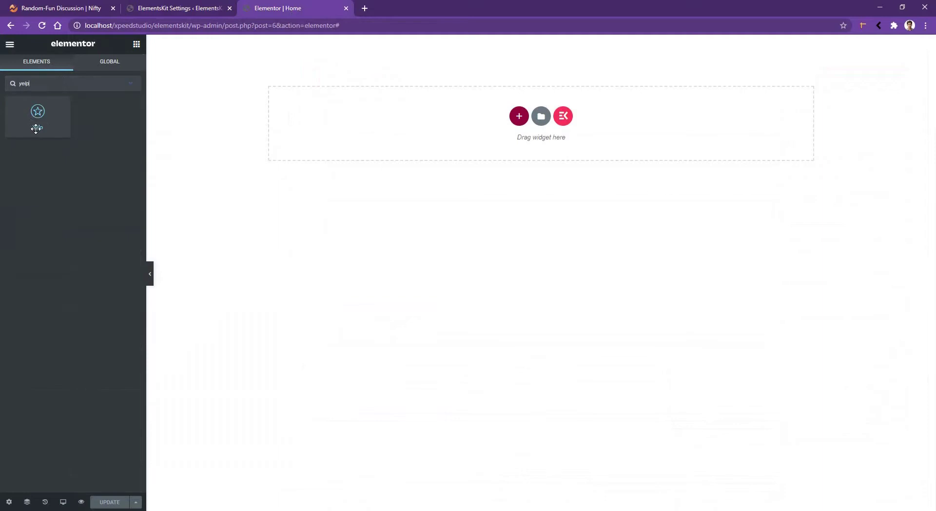
pyautogui.moveTo(35, 120); pyautogui.dragTo(434, 105)
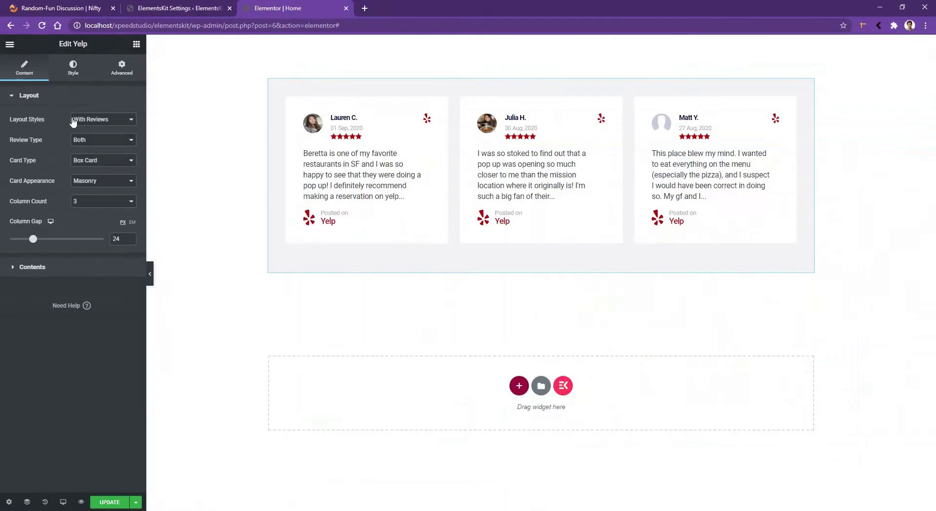
# Set Layout Styles to Slideshow, Review Type to Only Positive and Card Type to Bubble Card
pyautogui.click(94, 120)
pyautogui.click(90, 137)
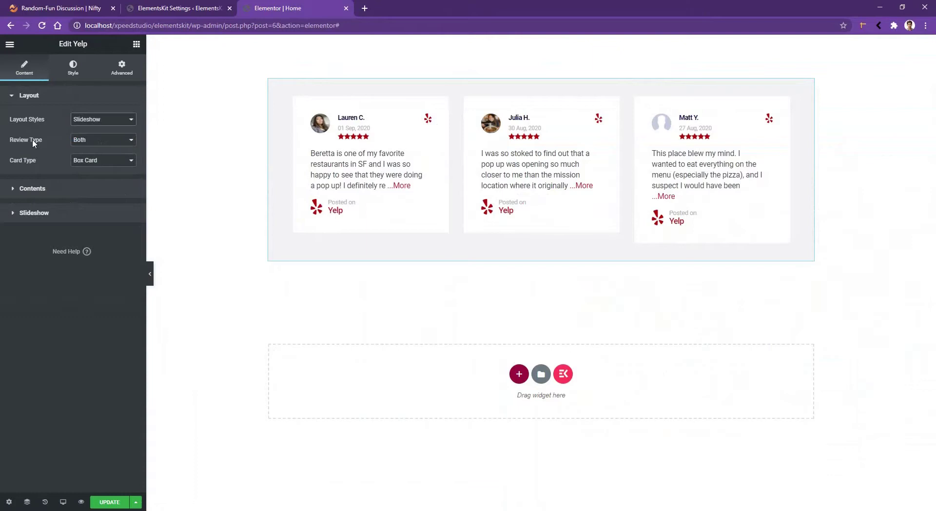
pyautogui.click(114, 142)
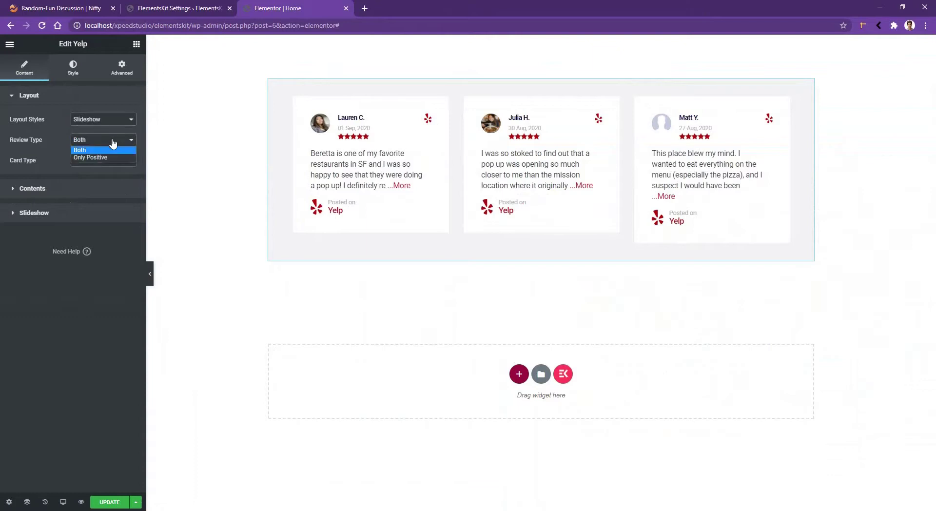
pyautogui.click(107, 157)
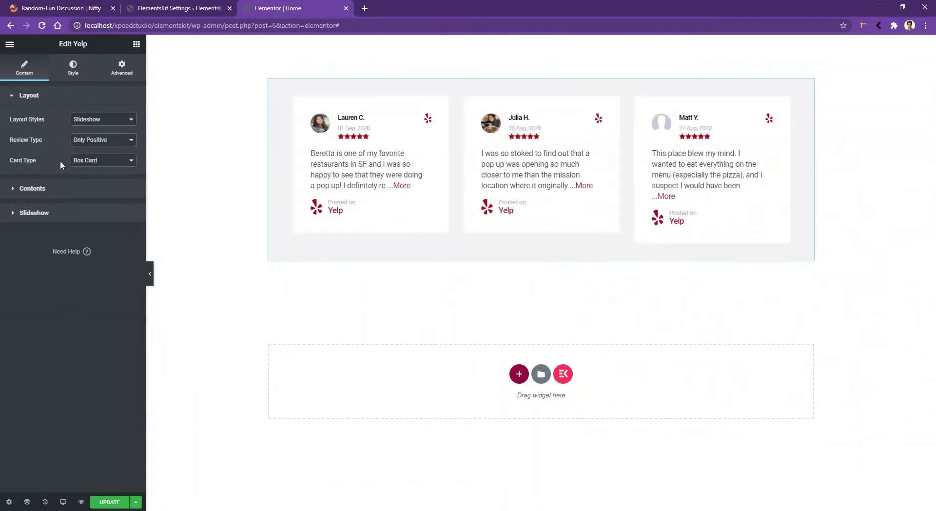
pyautogui.click(88, 162)
pyautogui.click(92, 178)
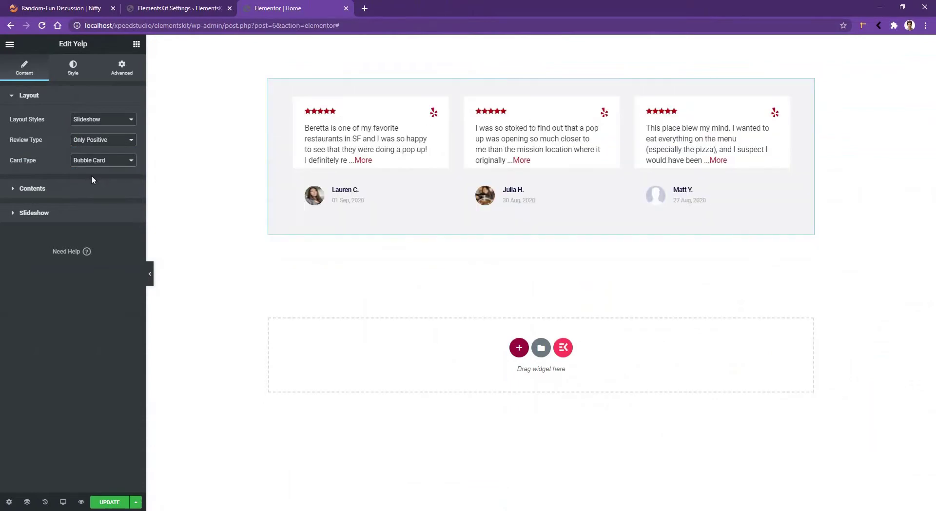
# In Contents, enable the Thumbnail Badge and disable the Top Right Logo
pyautogui.click(61, 190)
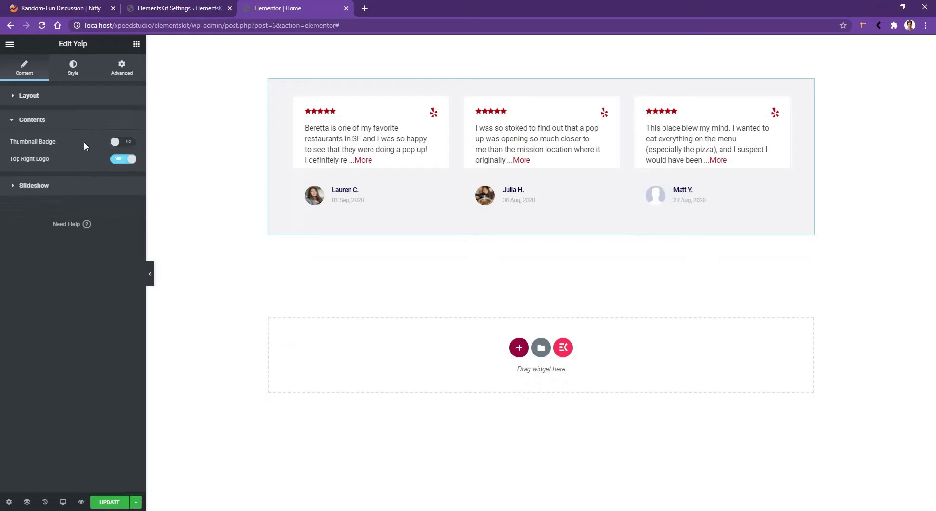
pyautogui.click(119, 142)
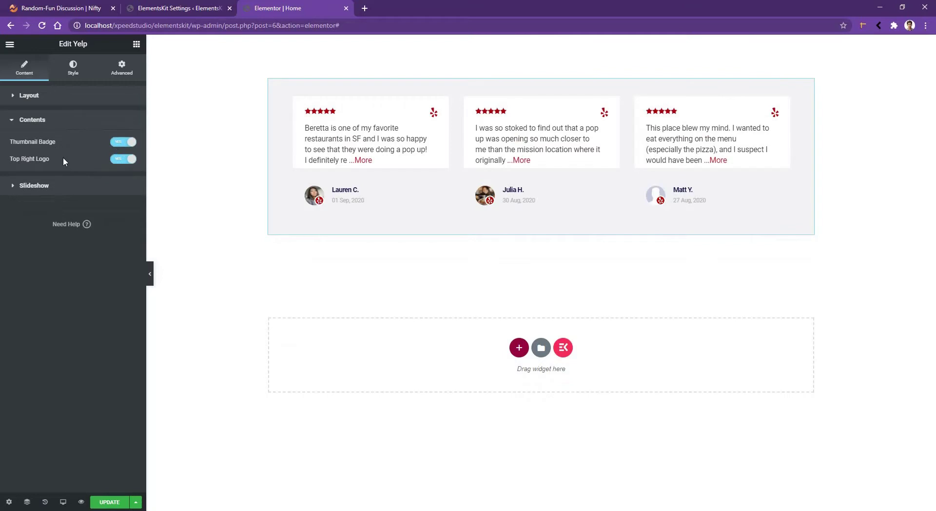
pyautogui.click(115, 160)
pyautogui.click(69, 188)
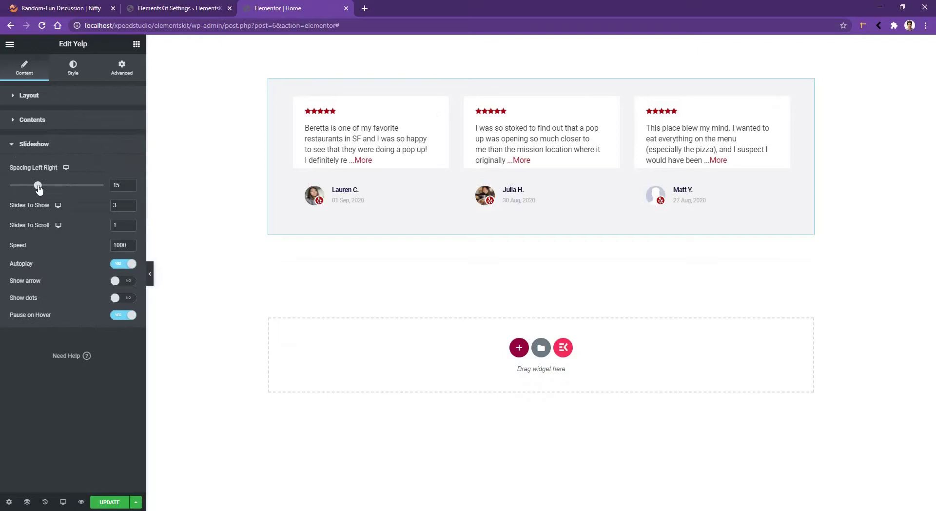
# Show two reviews per slide with wider card spacing, and enable navigation arrows and dots
pyautogui.moveTo(38, 188)
pyautogui.mouseDown()
pyautogui.moveTo(67, 188)
pyautogui.moveTo(55, 192)
pyautogui.mouseUp()
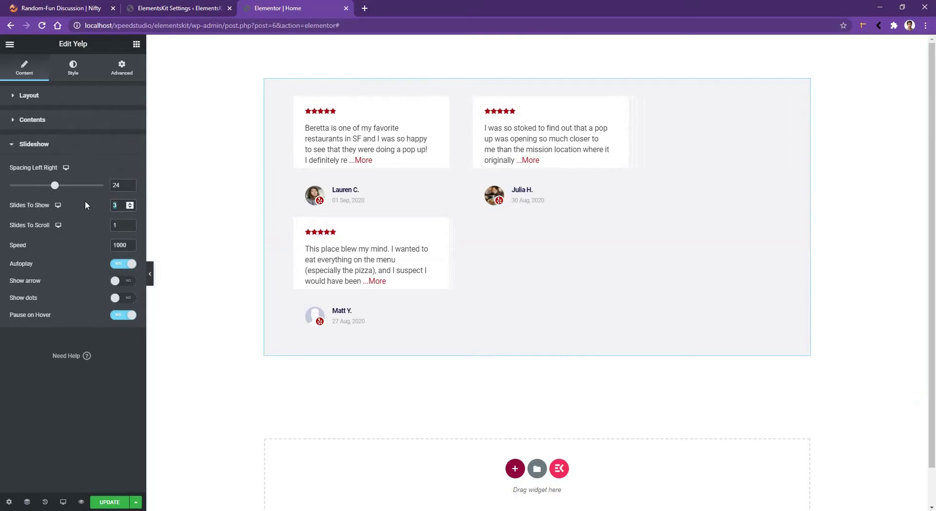
pyautogui.write('2')
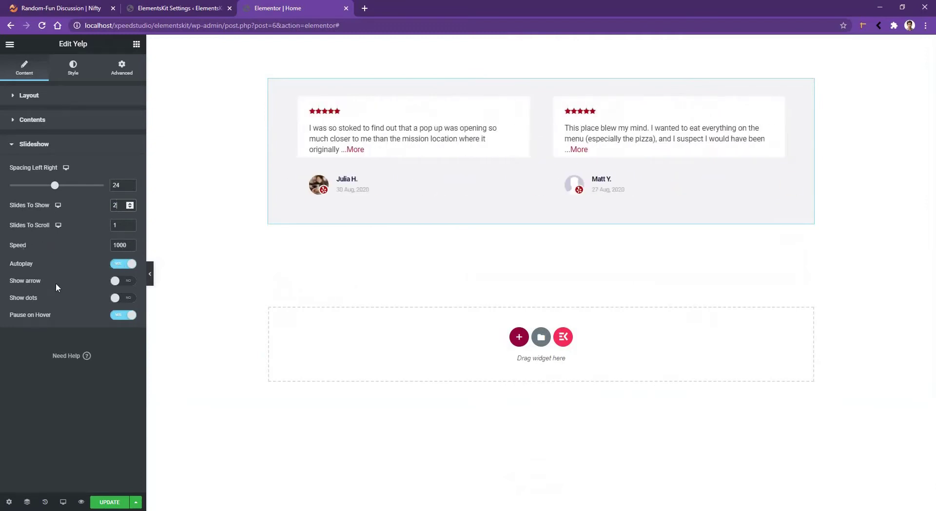
pyautogui.click(120, 281)
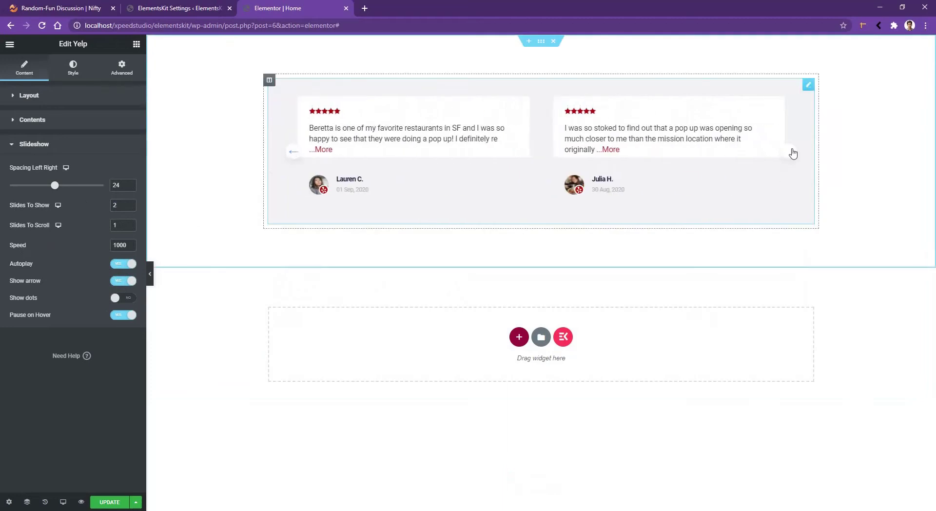
pyautogui.click(121, 300)
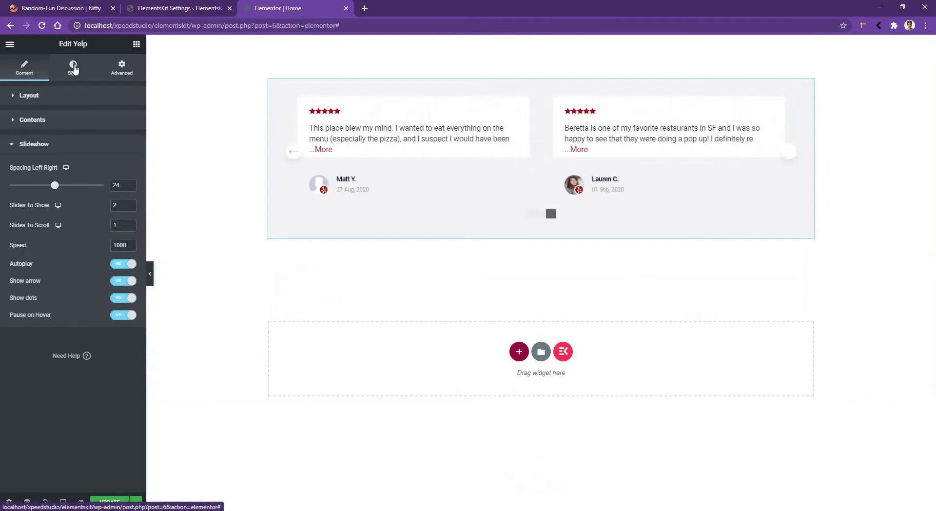
pyautogui.click(74, 69)
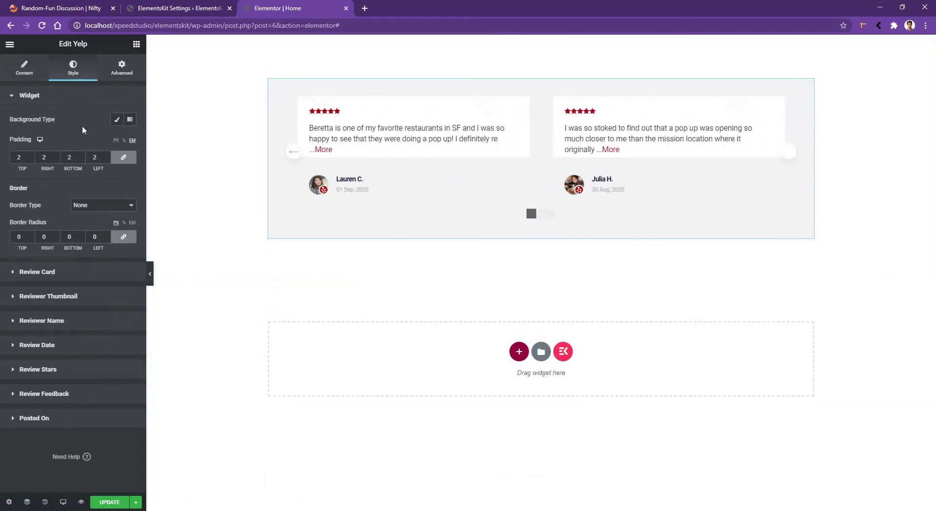
# Give the Yelp widget a Classic background with a solid colour
pyautogui.click(117, 122)
pyautogui.click(129, 141)
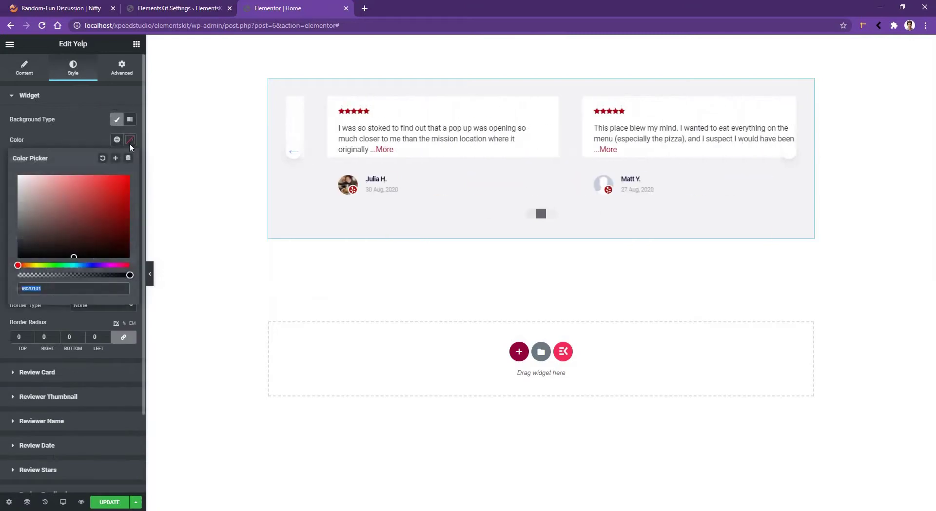
pyautogui.click(20, 176)
pyautogui.click(57, 130)
# Set the Review Card padding to 50 on all sides
pyautogui.scroll(-2, 23, 273)
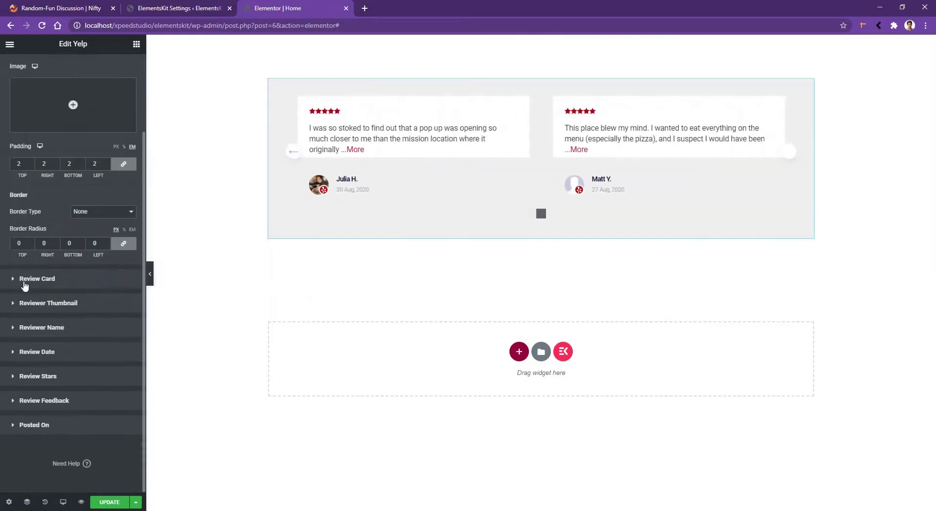
pyautogui.click(22, 280)
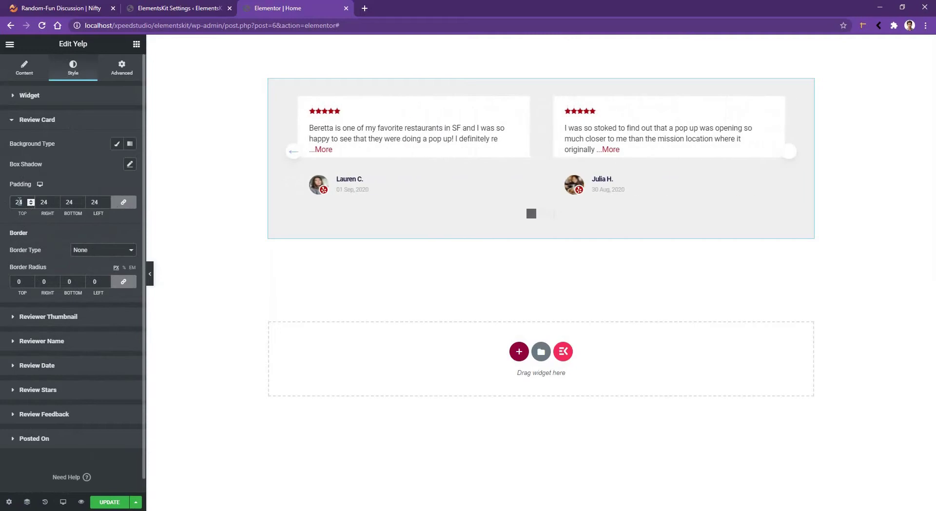
pyautogui.write('50')
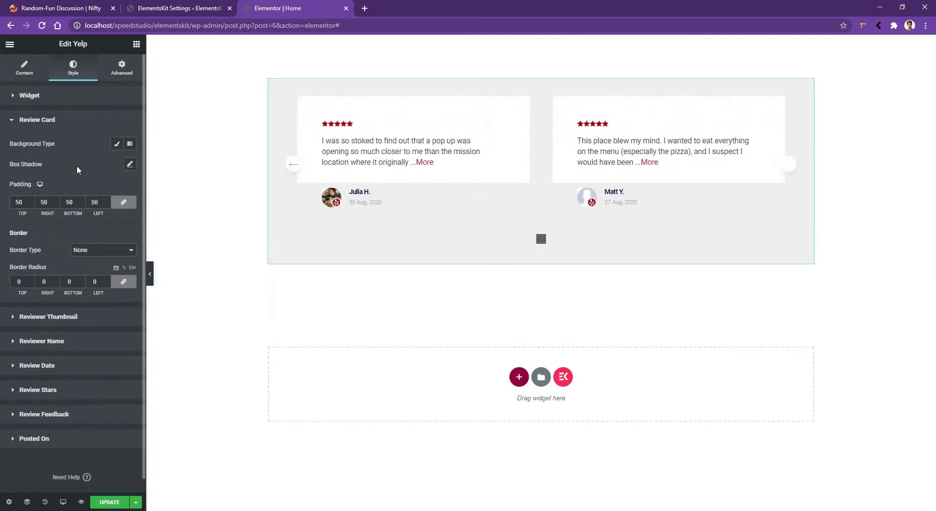
# Give review cards a Classic background colour and enlarge reviewer thumbnails from 40 to 84
pyautogui.click(117, 145)
pyautogui.click(129, 164)
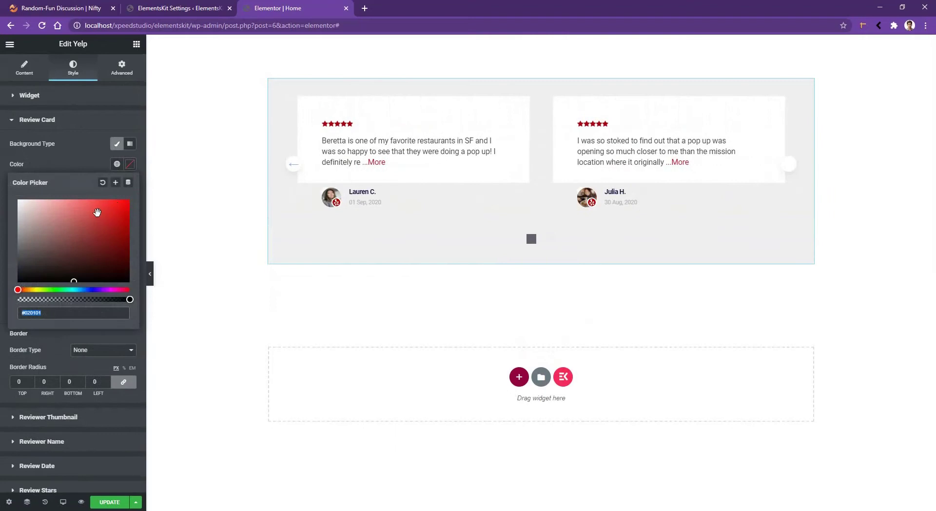
pyautogui.click(53, 167)
pyautogui.click(62, 417)
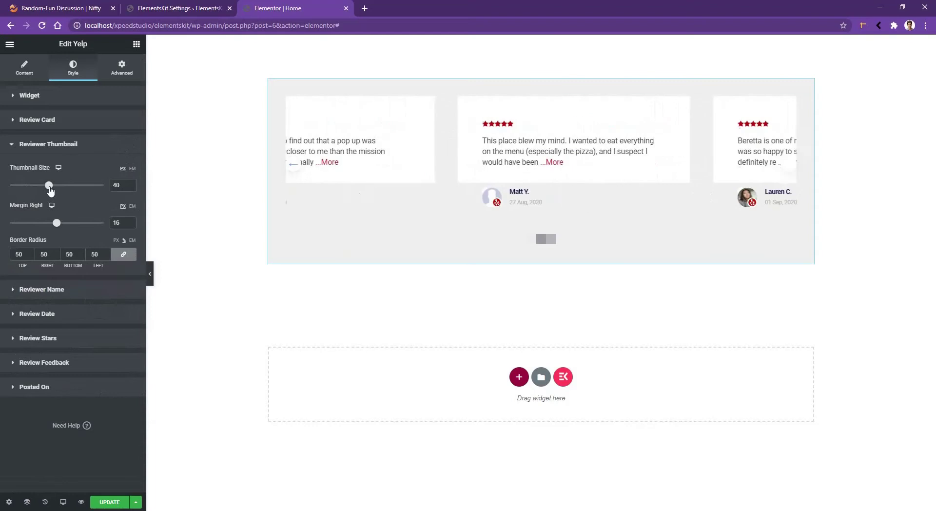
pyautogui.moveTo(49, 186); pyautogui.dragTo(92, 185)
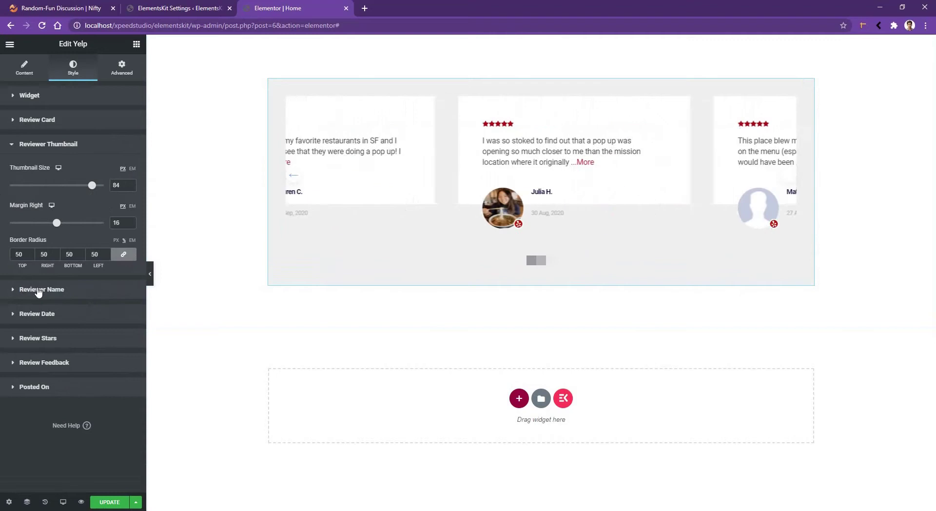
# Set the review stars' text colour to black
pyautogui.click(63, 341)
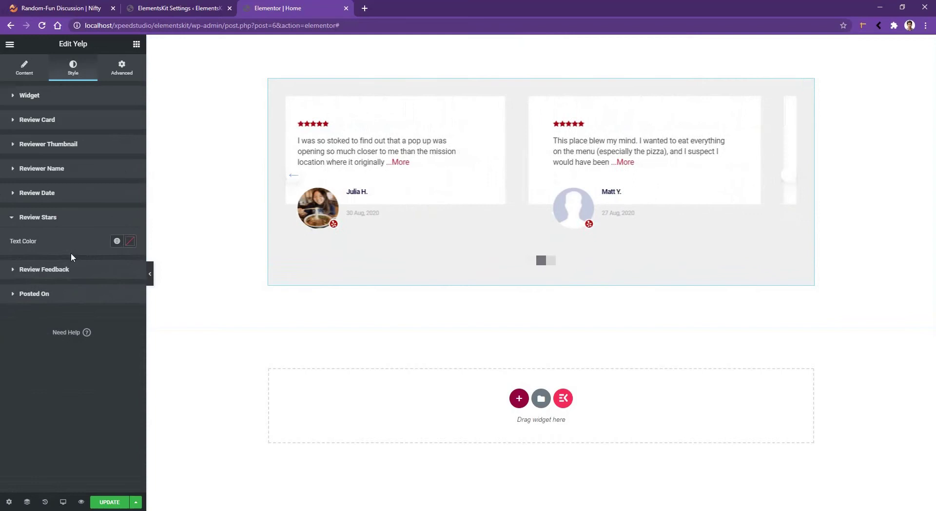
pyautogui.click(130, 241)
pyautogui.click(43, 270)
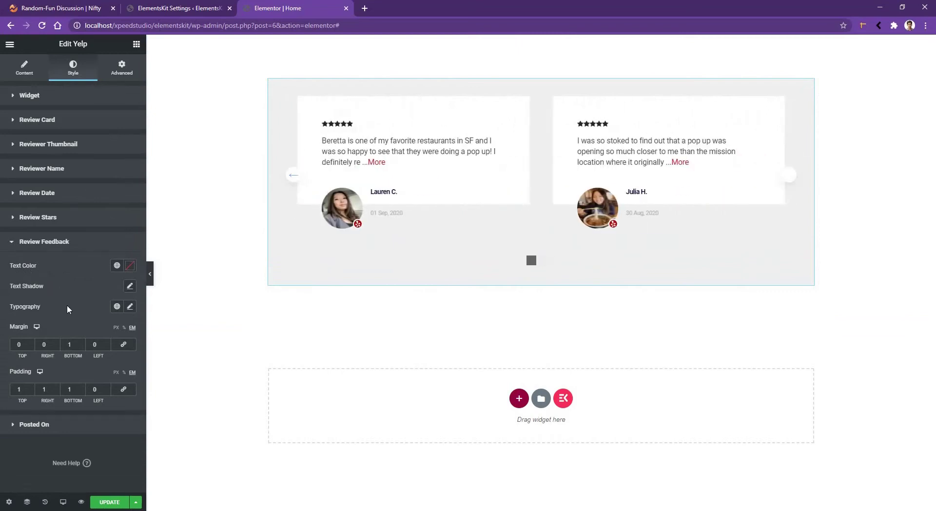
# Set the review feedback typography to Open Sans, size 24, line height 1.5
pyautogui.click(130, 306)
pyautogui.scroll(-2, 73, 302)
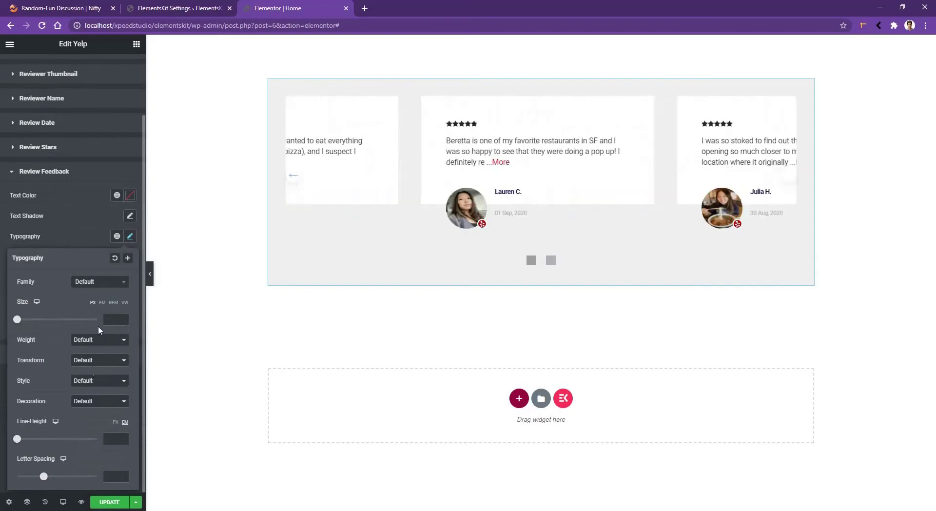
pyautogui.click(93, 286)
pyautogui.write('open')
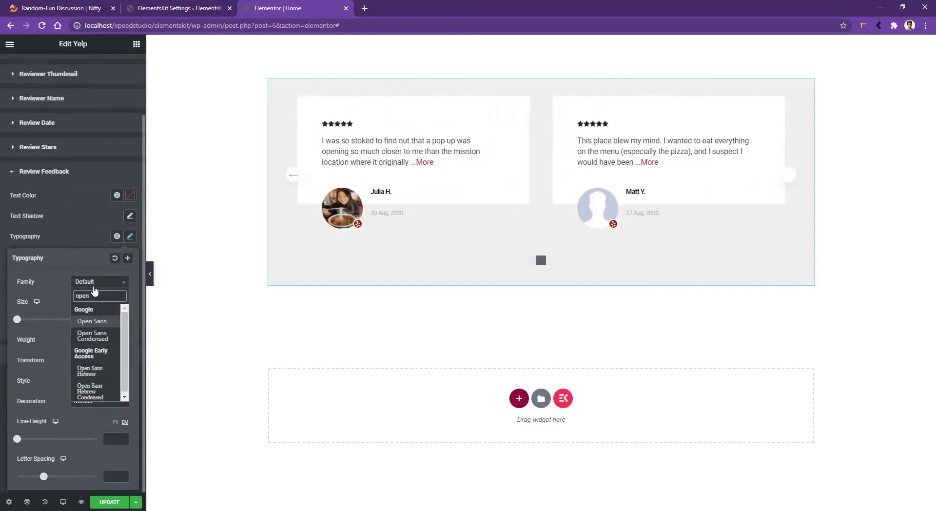
pyautogui.press('Return')
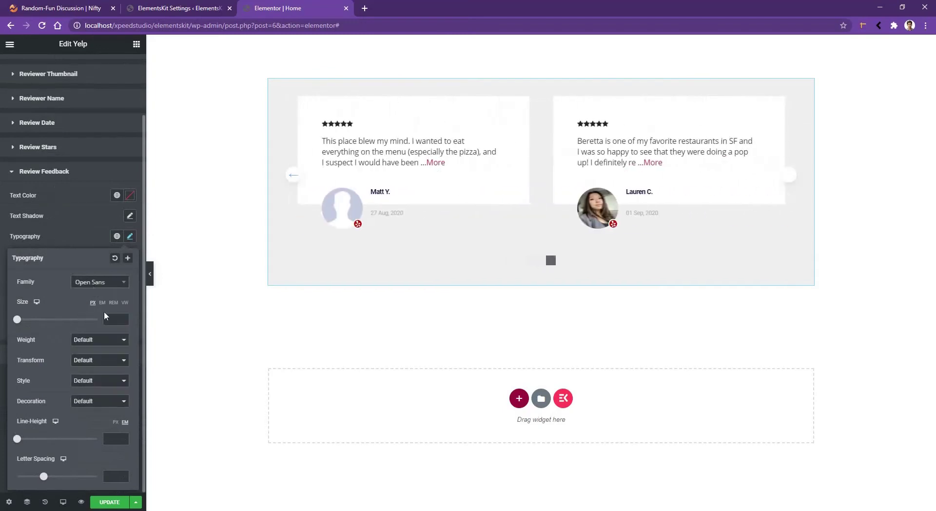
pyautogui.click(113, 320)
pyautogui.write('24')
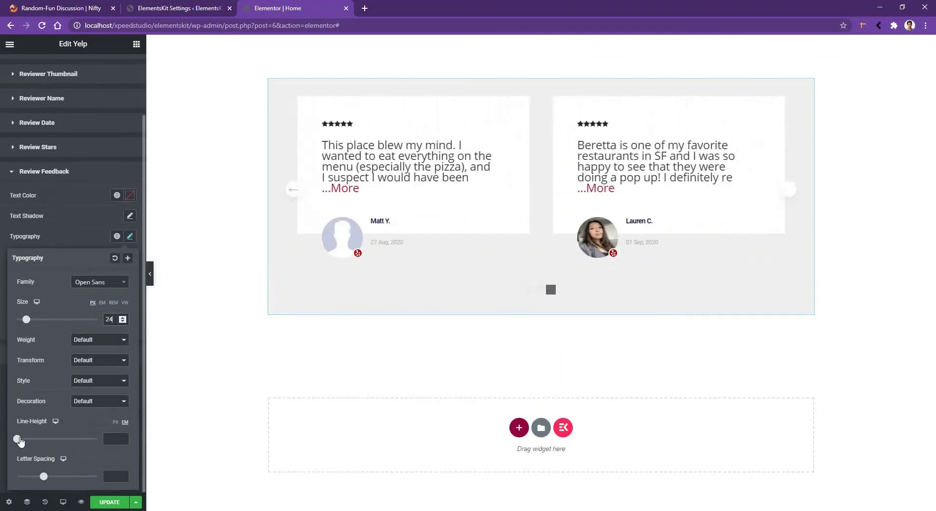
pyautogui.moveTo(17, 439); pyautogui.dragTo(28, 440)
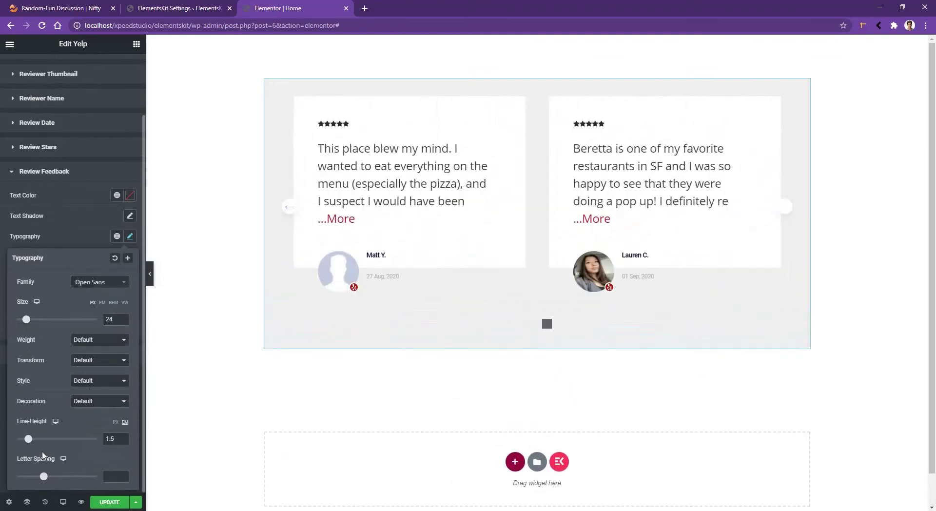
# Raise the Posted On icon size from 32 to 40
pyautogui.click(78, 173)
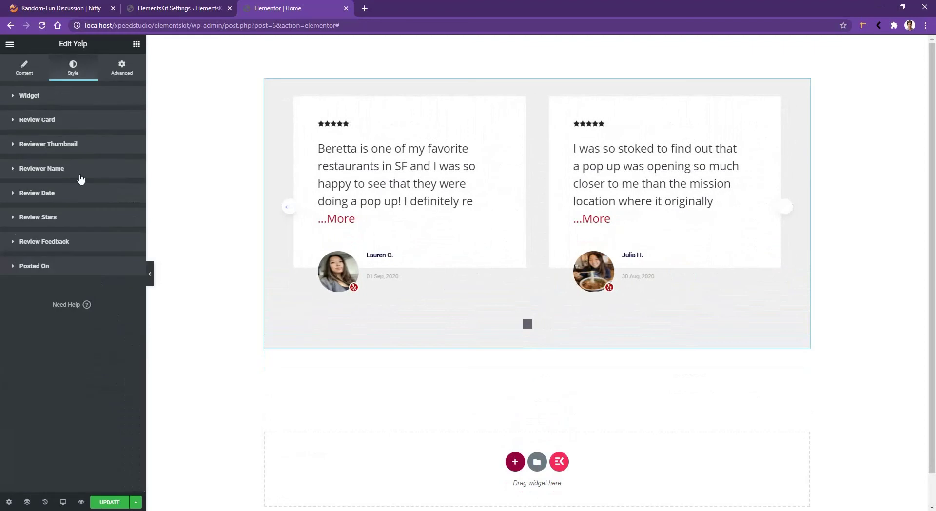
pyautogui.click(69, 267)
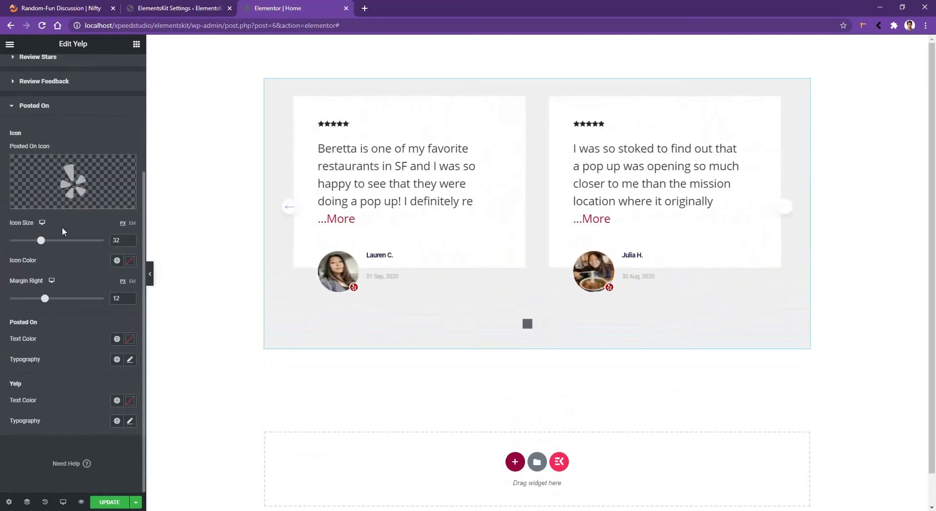
pyautogui.click(49, 240)
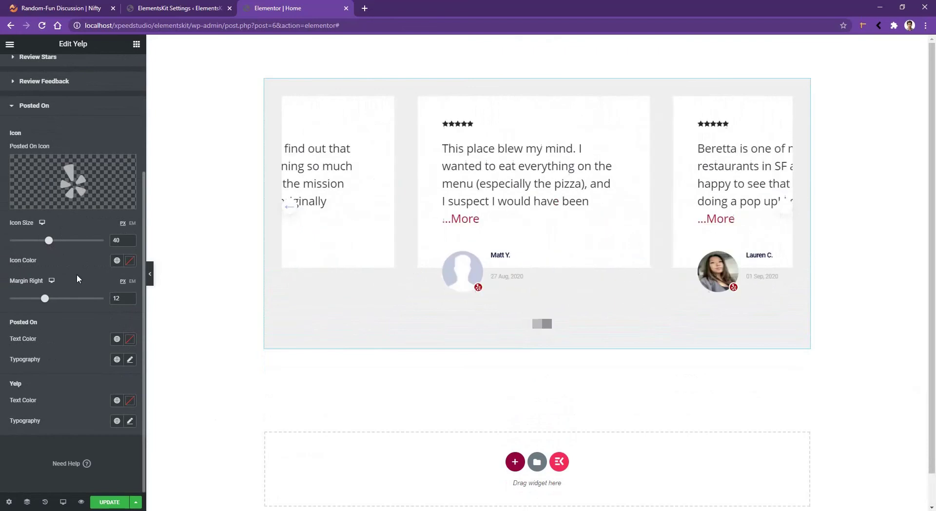